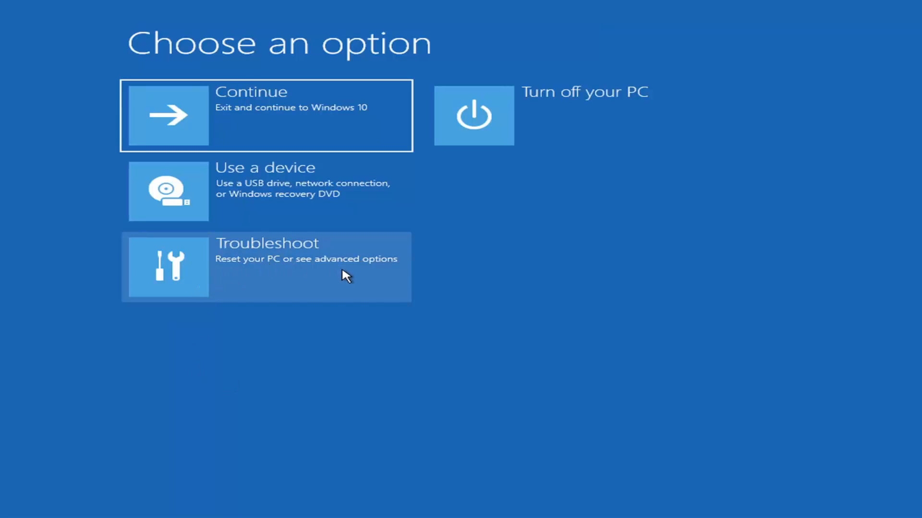
Step: Run Startup Repair from the Troubleshoot advanced options, then return to the recovery options menu
{"action": "left_click", "coordinate": [355, 272]}
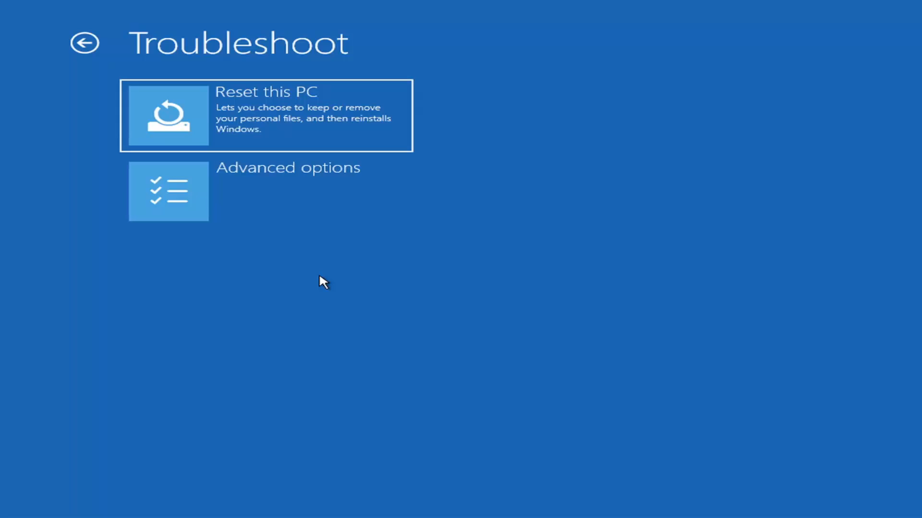
{"action": "left_click", "coordinate": [285, 188]}
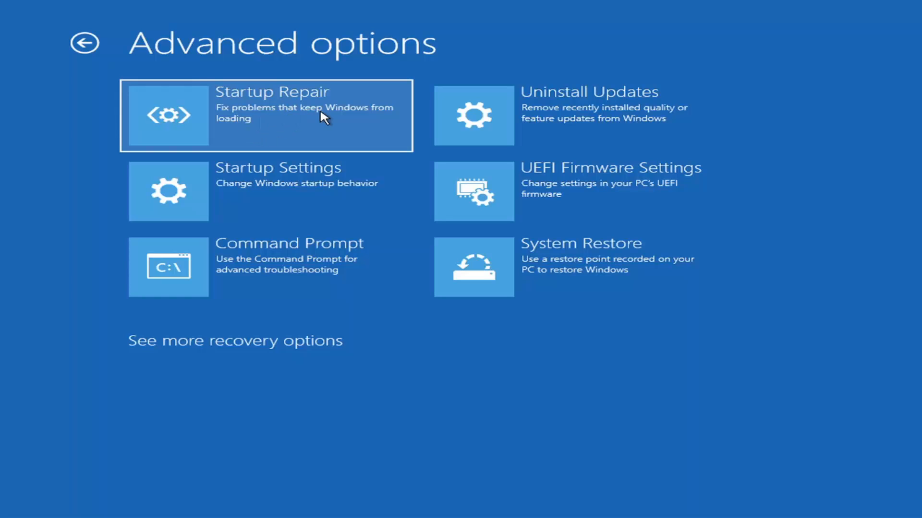
{"action": "left_click", "coordinate": [248, 118]}
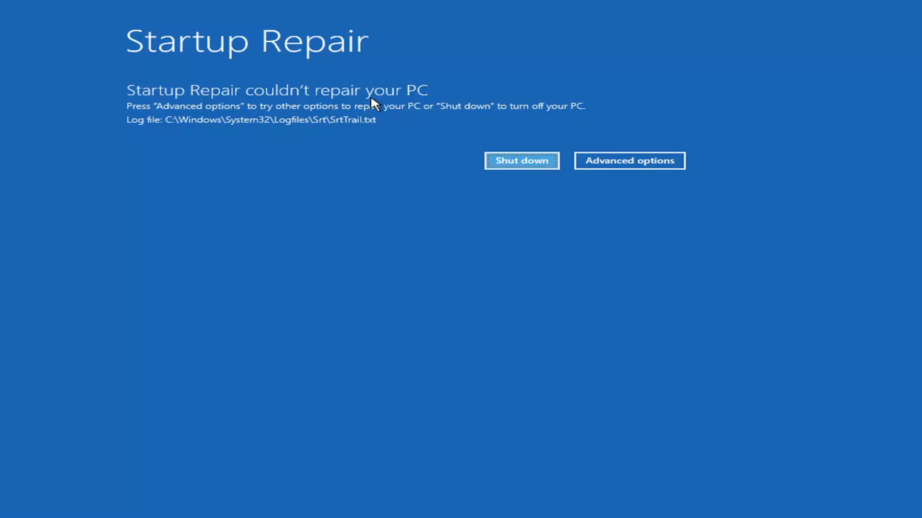
{"action": "left_click", "coordinate": [641, 163]}
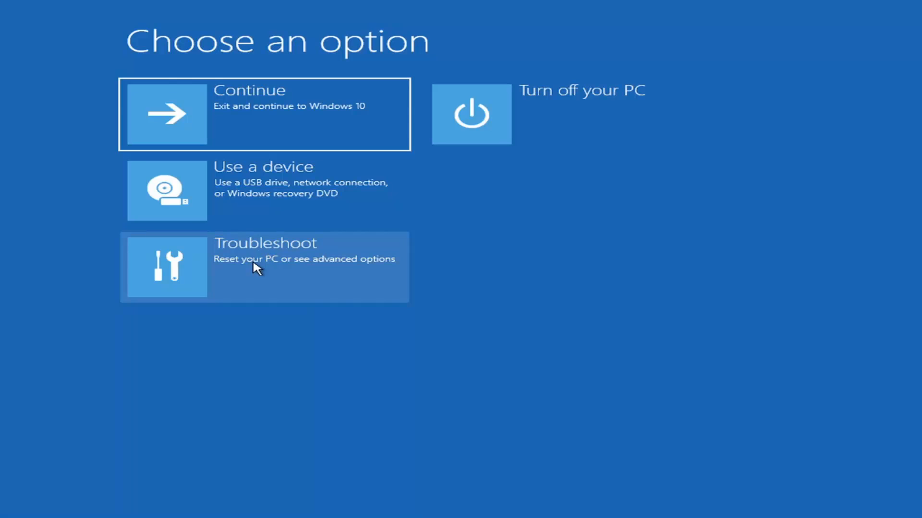
Step: Review the Startup Settings and Uninstall Updates options, returning to the advanced options each time
{"action": "left_click", "coordinate": [230, 271]}
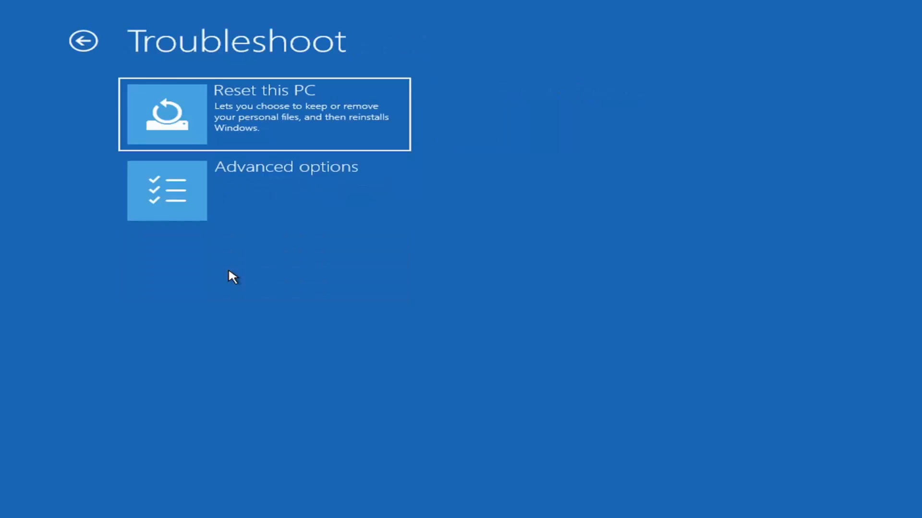
{"action": "left_click", "coordinate": [238, 197]}
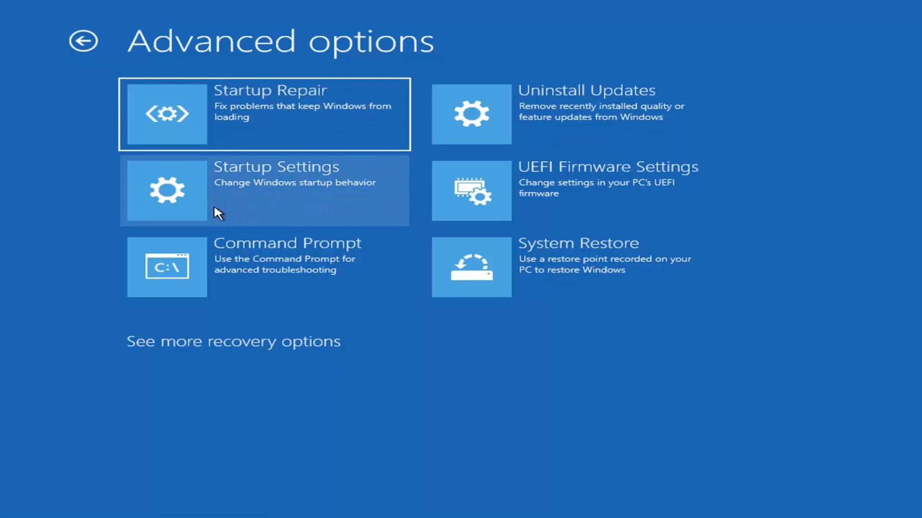
{"action": "left_click", "coordinate": [237, 191]}
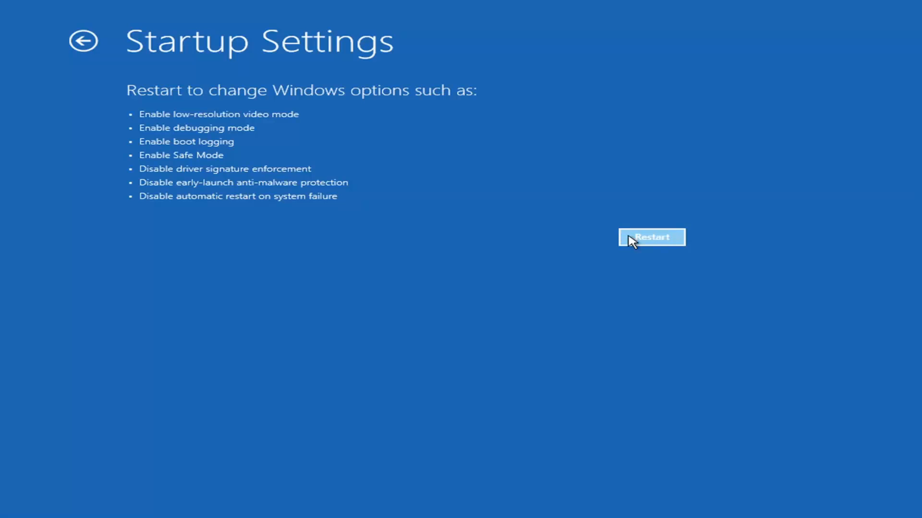
{"action": "left_click", "coordinate": [646, 243]}
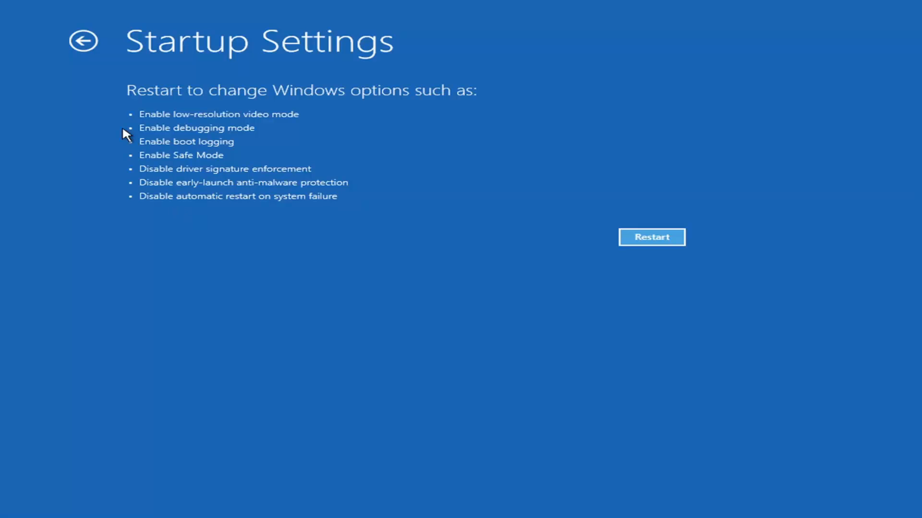
{"action": "left_click", "coordinate": [74, 42]}
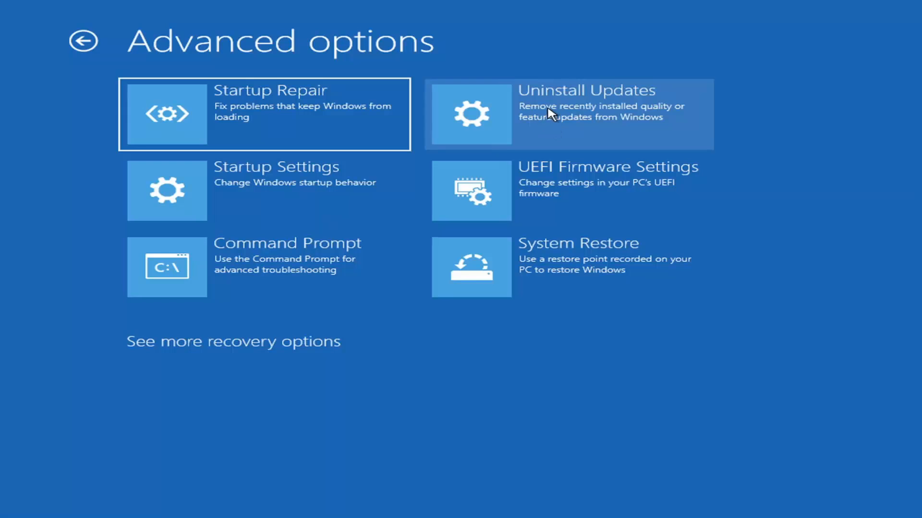
{"action": "left_click", "coordinate": [537, 113]}
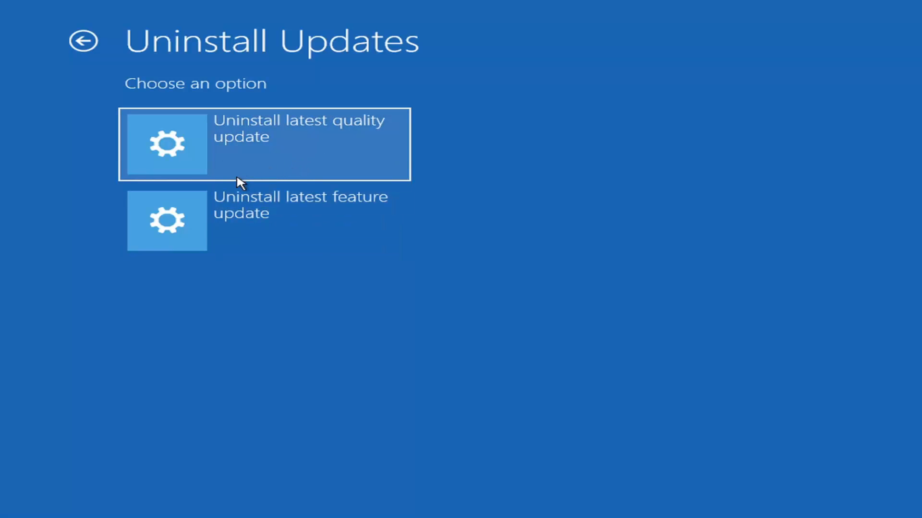
{"action": "left_click", "coordinate": [84, 40]}
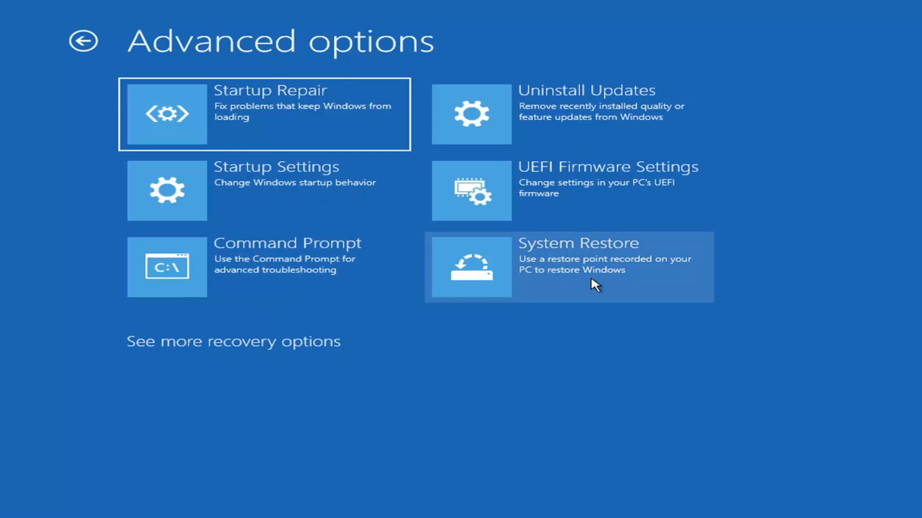
Step: Run System Restore to the 7/9/2021 12:37:05 PM 'Before Updates' restore point, restart, and close the completion message
{"action": "left_click", "coordinate": [619, 292]}
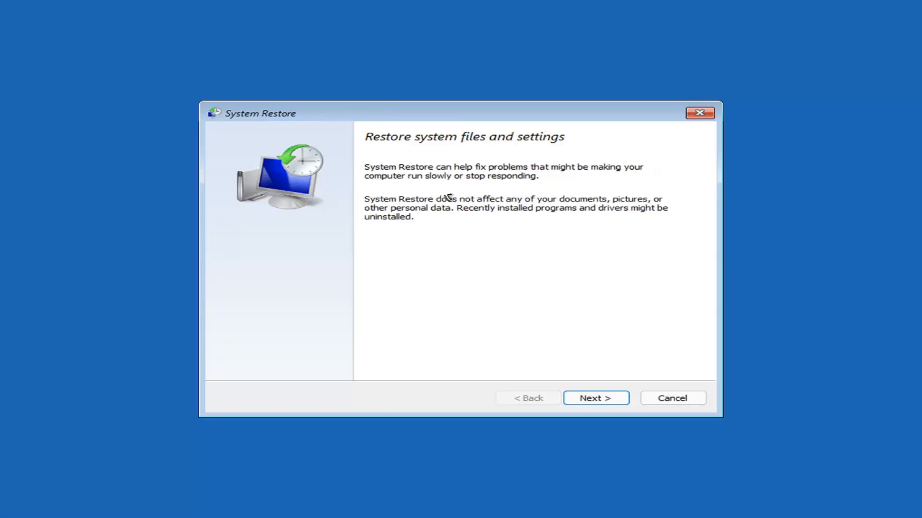
{"action": "left_click", "coordinate": [587, 399]}
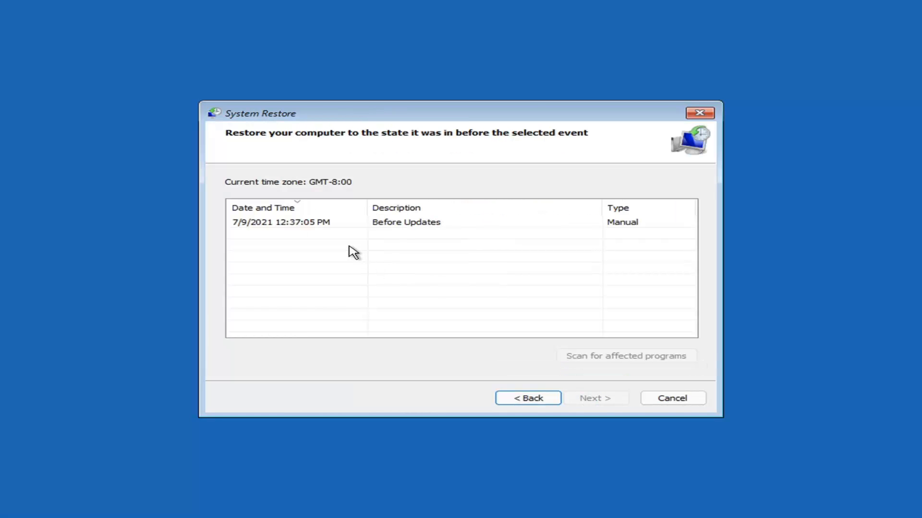
{"action": "left_click", "coordinate": [287, 226]}
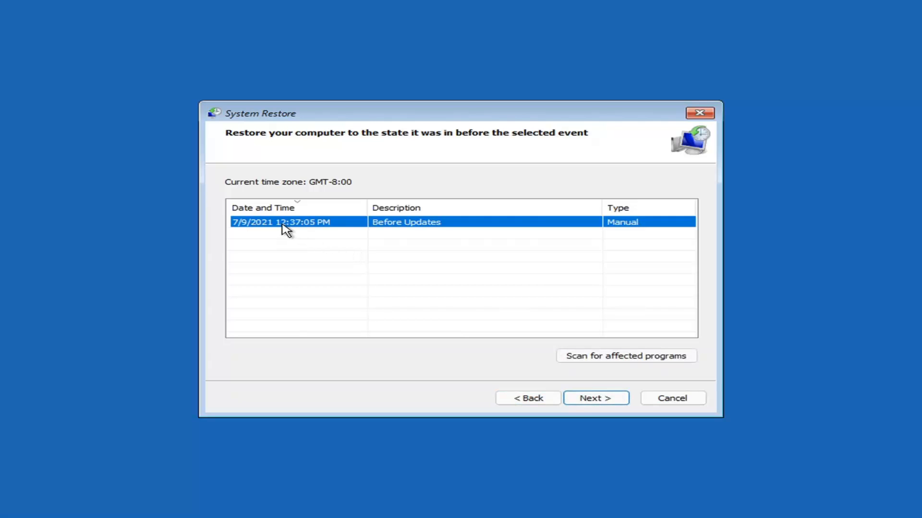
{"action": "left_click", "coordinate": [607, 403]}
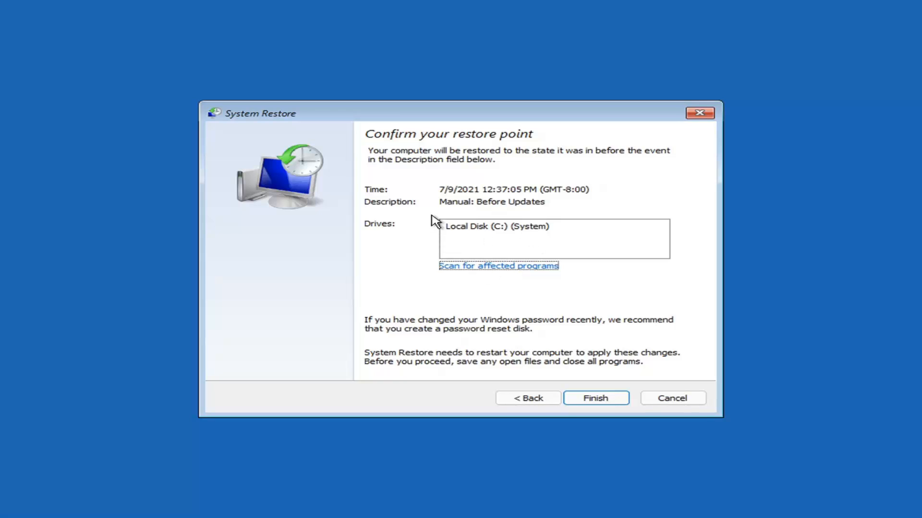
{"action": "left_click", "coordinate": [596, 401]}
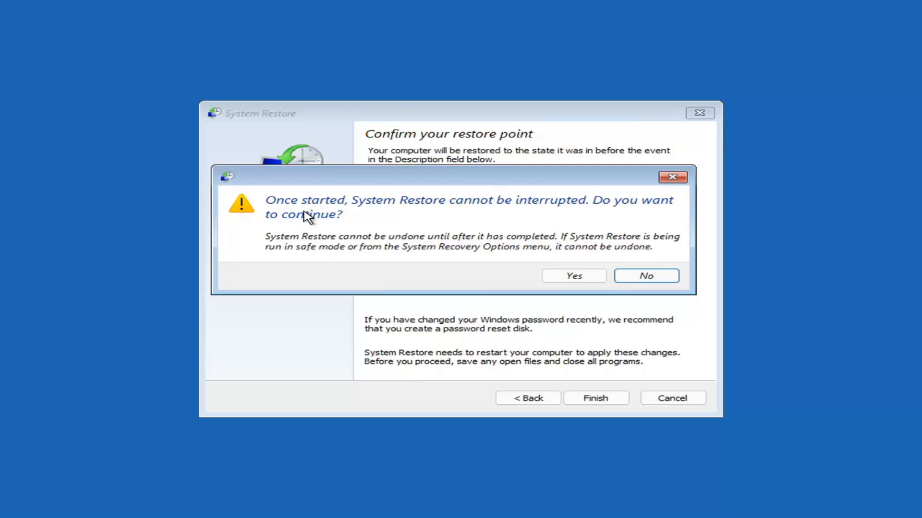
{"action": "left_click", "coordinate": [574, 279]}
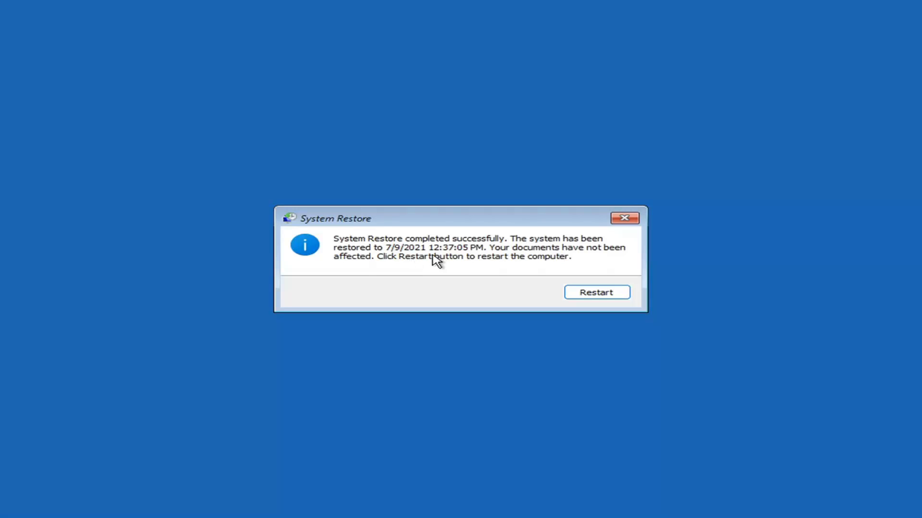
{"action": "left_click", "coordinate": [591, 296]}
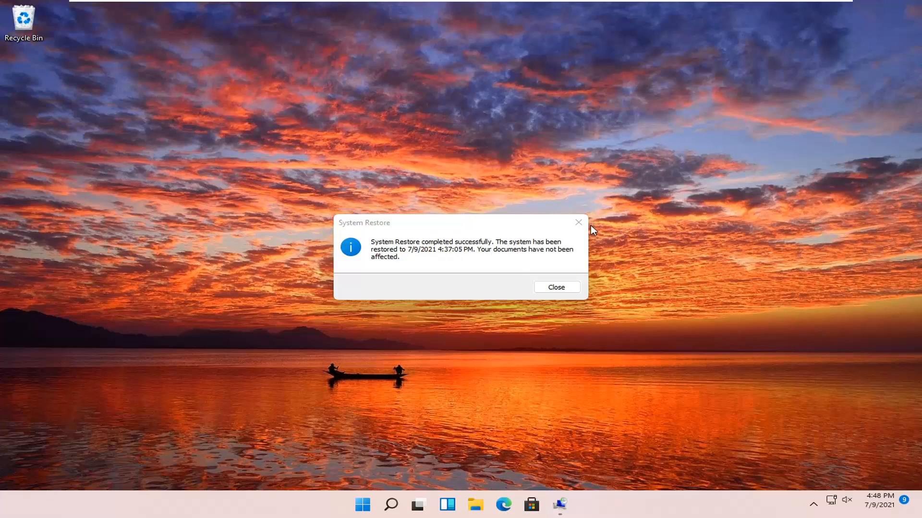
{"action": "left_click", "coordinate": [578, 220]}
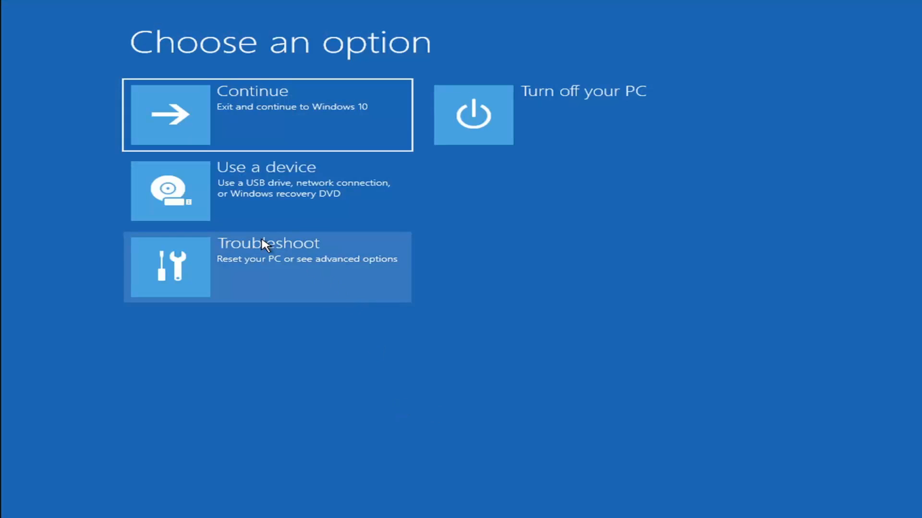
Step: Open the Reset this PC options under Troubleshoot and go back to the main recovery menu
{"action": "left_click", "coordinate": [269, 272]}
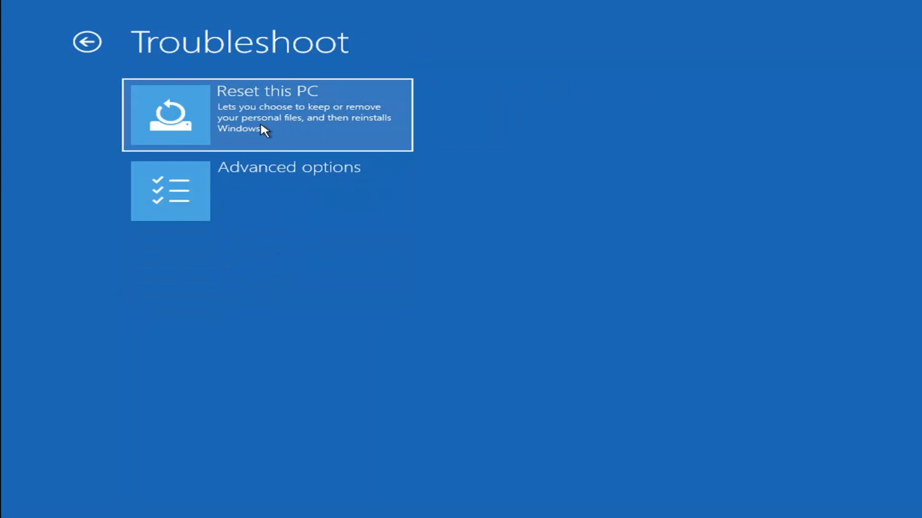
{"action": "left_click", "coordinate": [306, 132]}
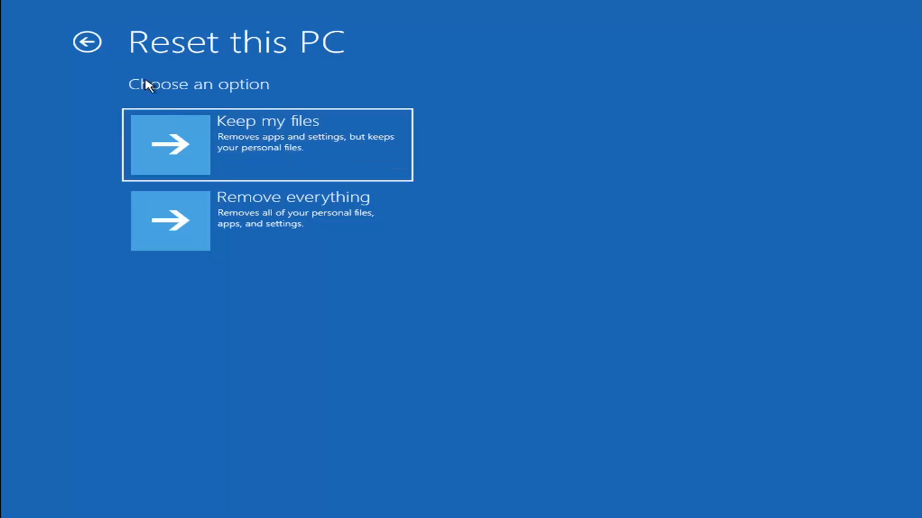
{"action": "left_click", "coordinate": [96, 43]}
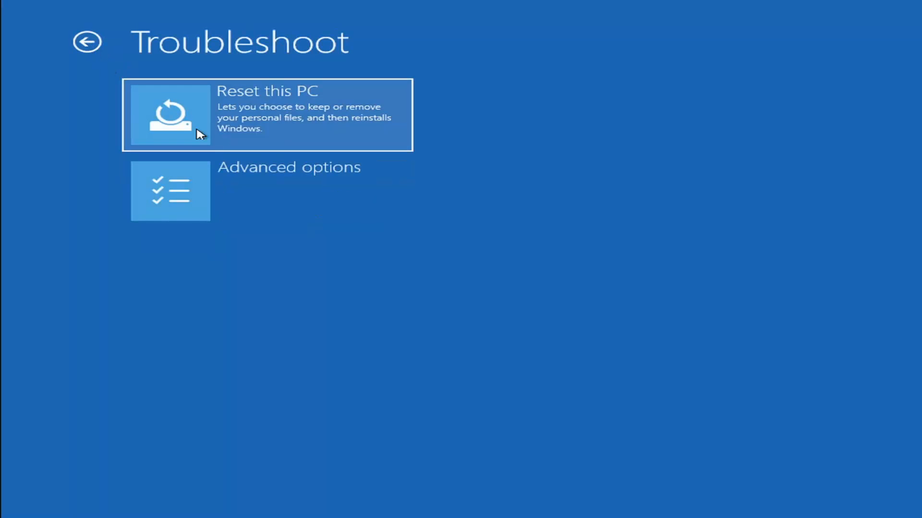
{"action": "left_click", "coordinate": [95, 43]}
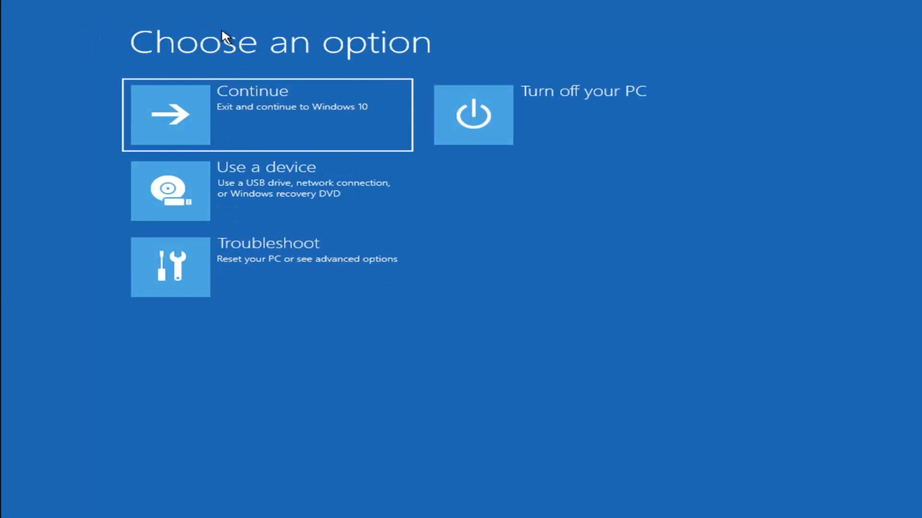
Step: Open Command Prompt from the Troubleshoot advanced options, switch to drive c: and list its contents with dir
{"action": "left_click", "coordinate": [283, 267]}
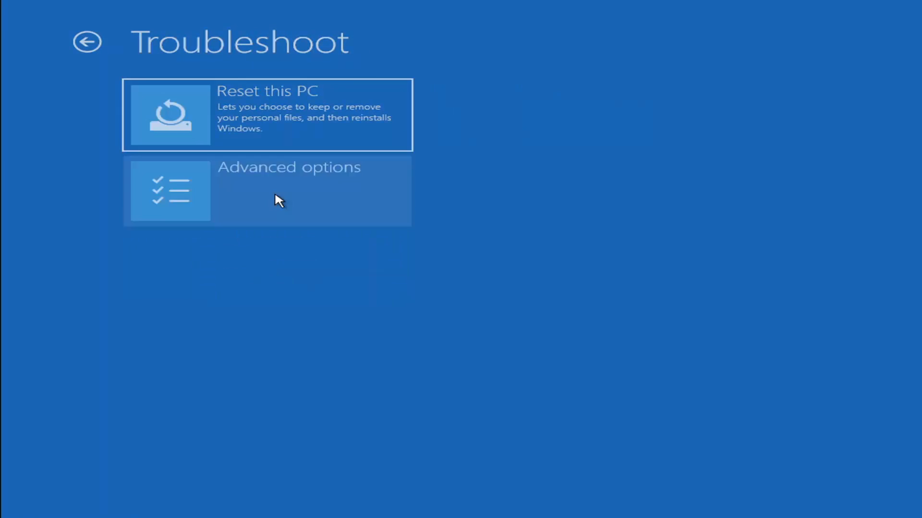
{"action": "left_click", "coordinate": [275, 196]}
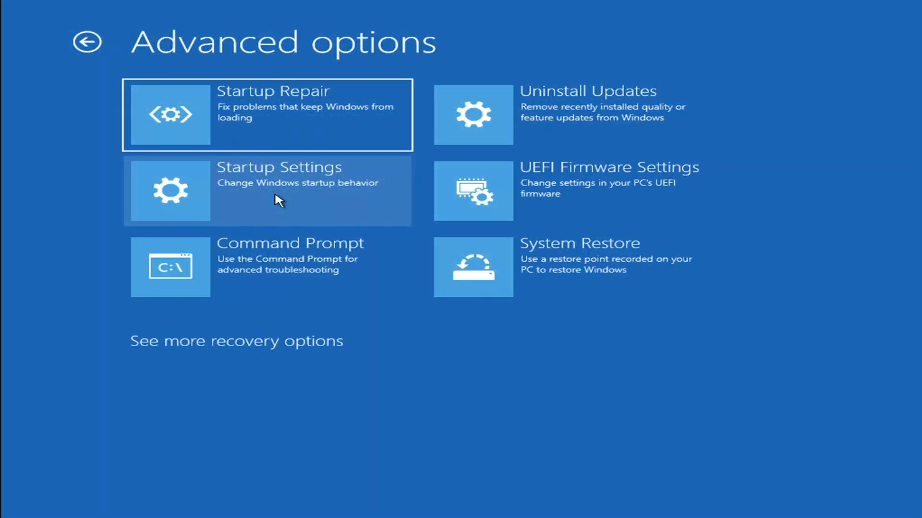
{"action": "left_click", "coordinate": [230, 270]}
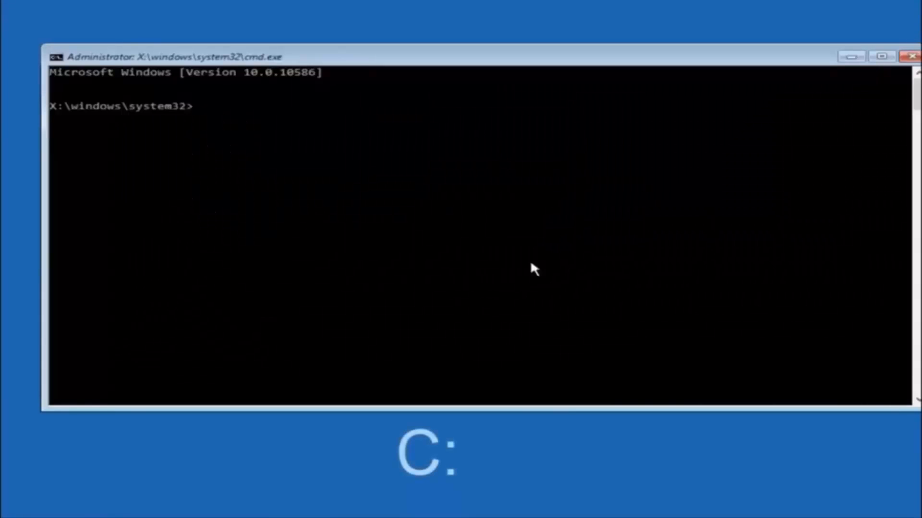
{"action": "type", "text": "c:"}
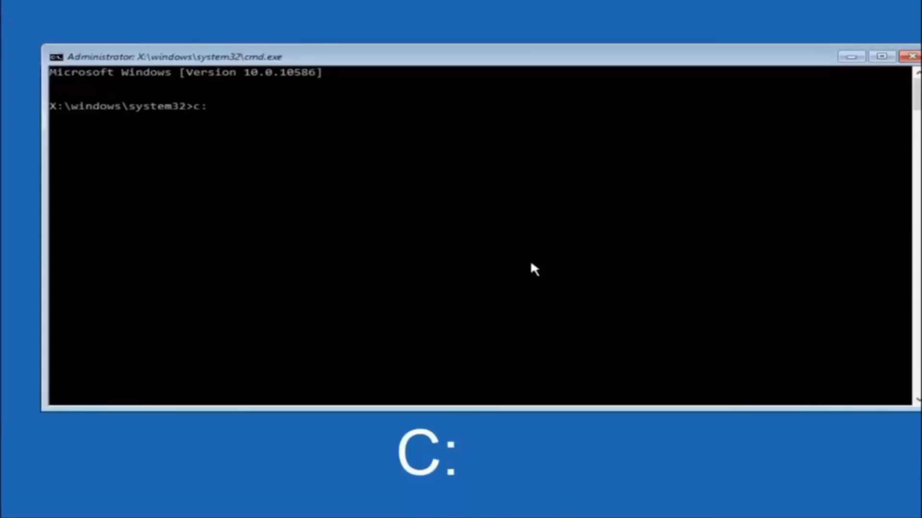
{"action": "key", "text": "Return"}
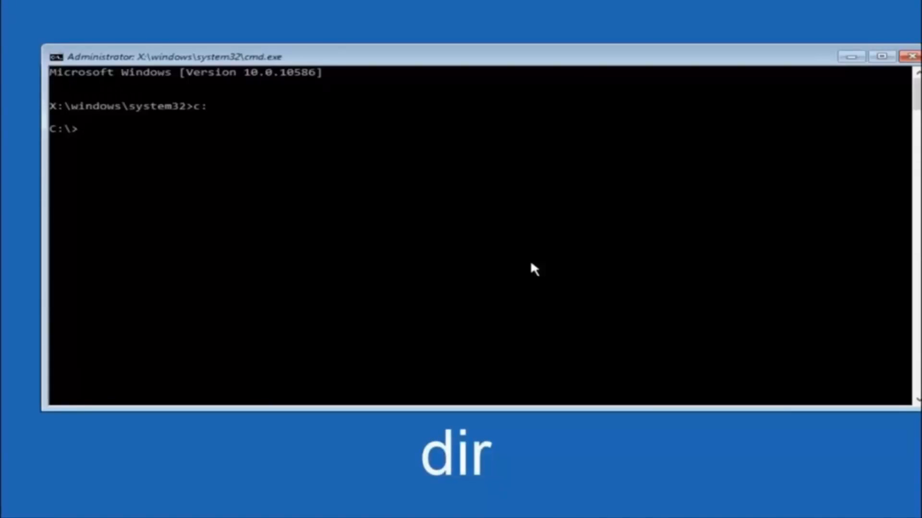
{"action": "type", "text": "dir"}
{"action": "key", "text": "Return"}
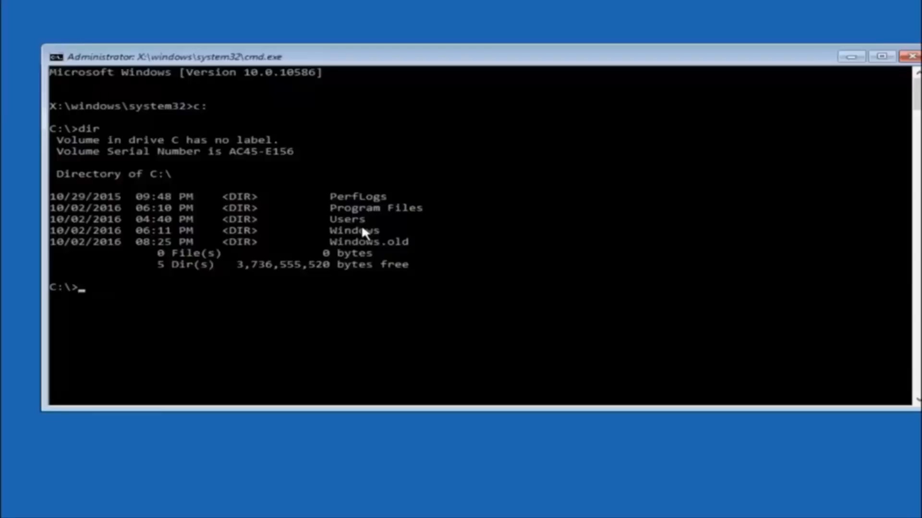
Step: Begin a cd command to change directory on drive C:
{"action": "type", "text": "cd \\windows\\system32\\config"}
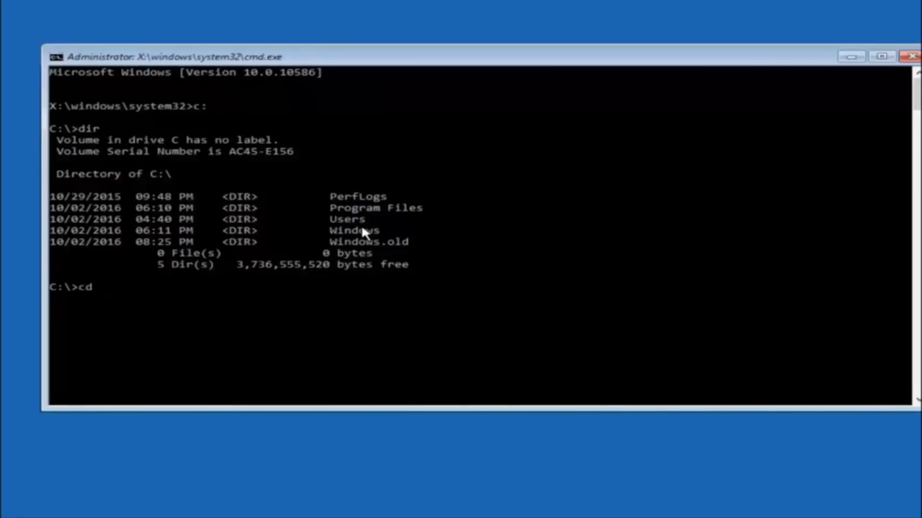
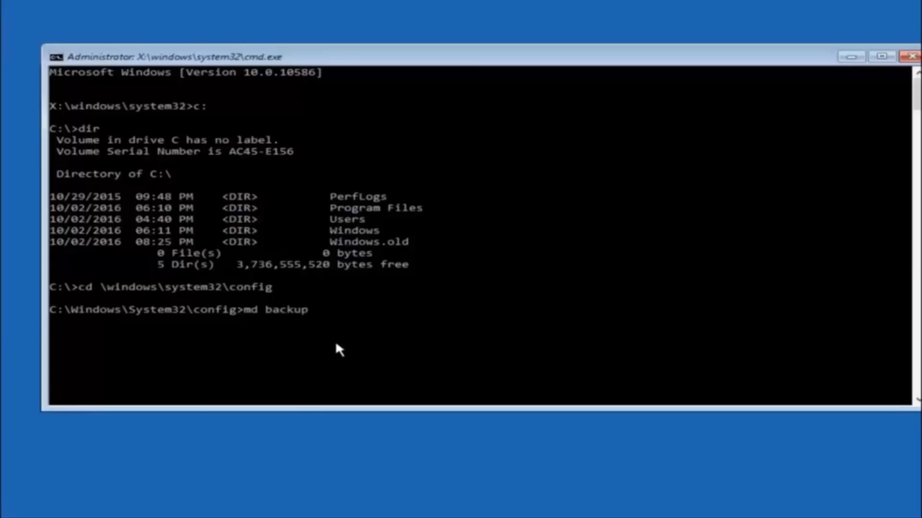
Step: Change to \windows\system32\config and create a folder named backup there with the md command
{"action": "key", "text": "Return"}
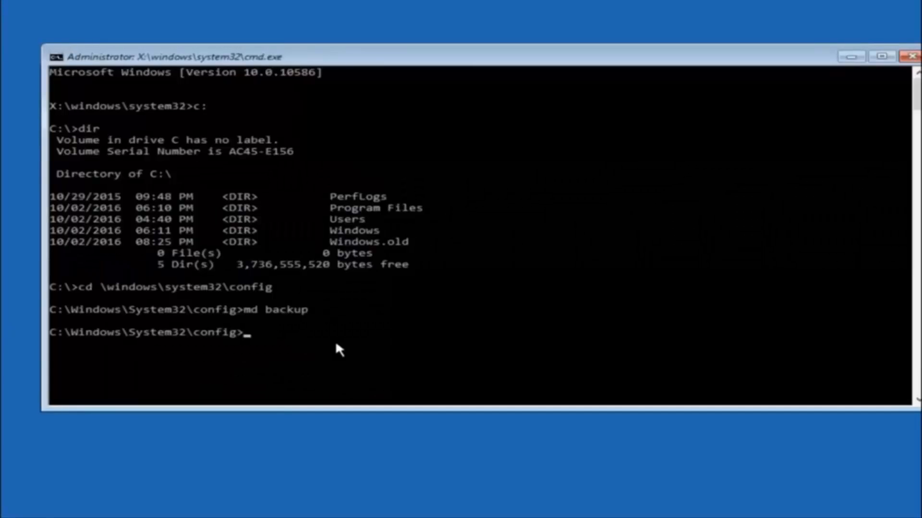
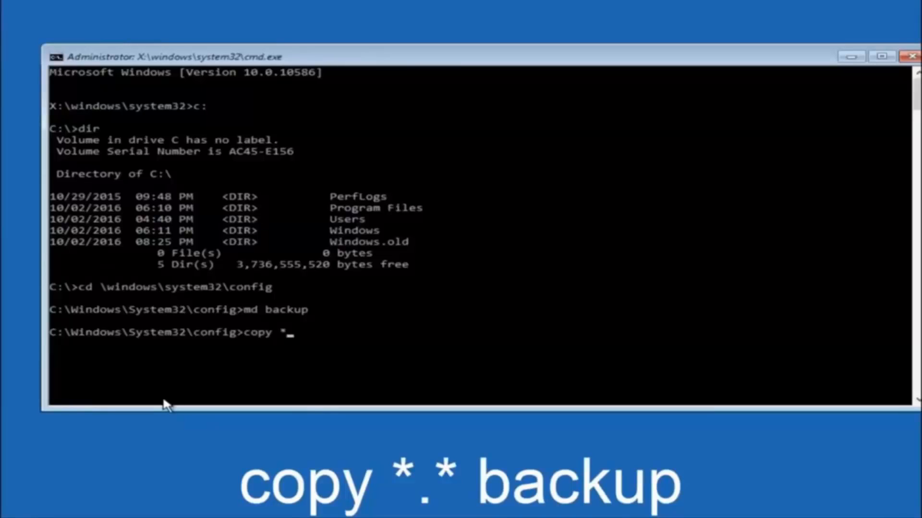
Step: Copy all files in the config folder into the backup folder with copy *.* backup
{"action": "type", "text": ".* backup"}
{"action": "key", "text": "Return"}
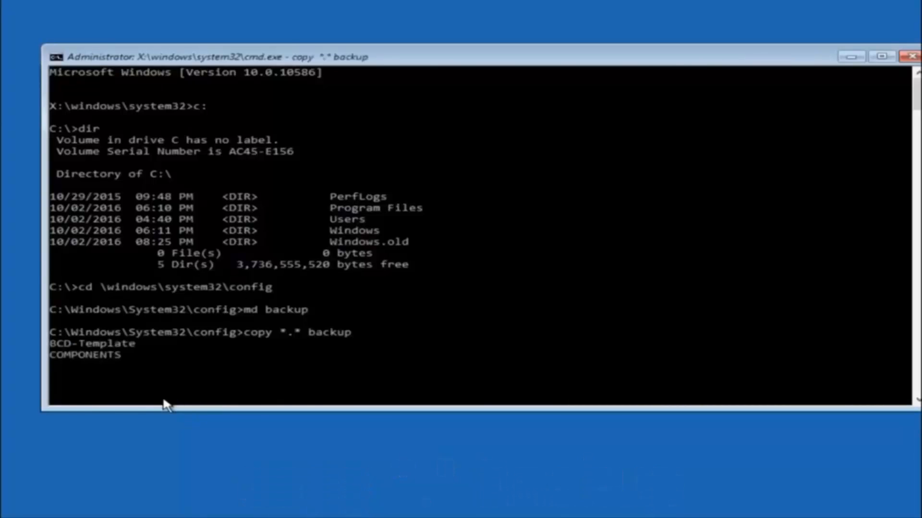
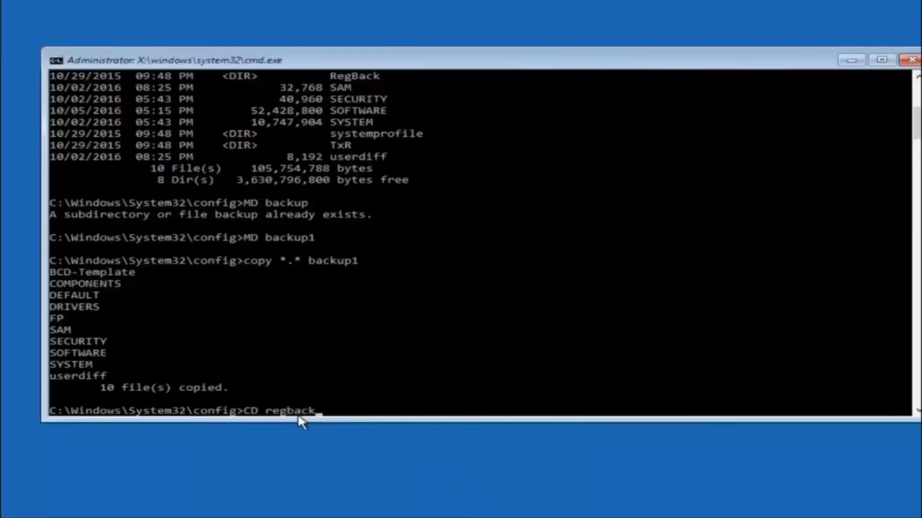
Step: Change into the RegBack folder with CD regback and list its contents with dir
{"action": "key", "text": "Return"}
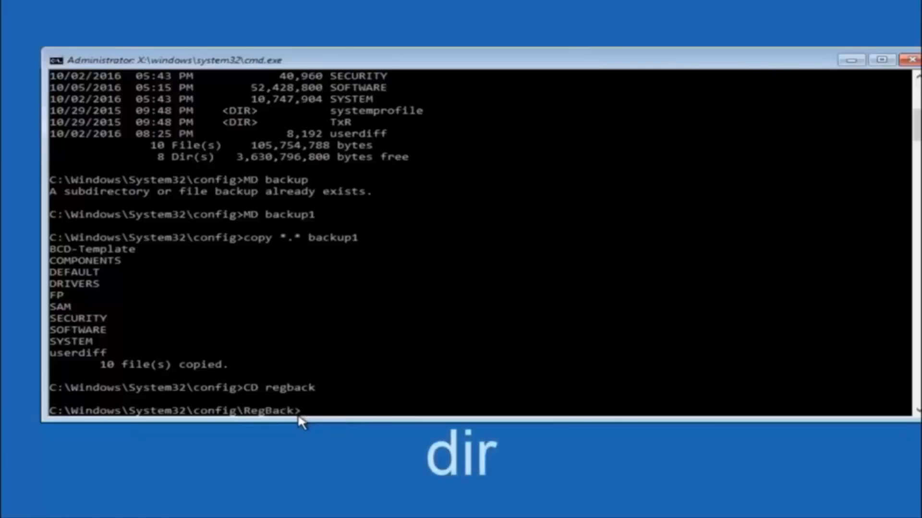
{"action": "type", "text": "dir"}
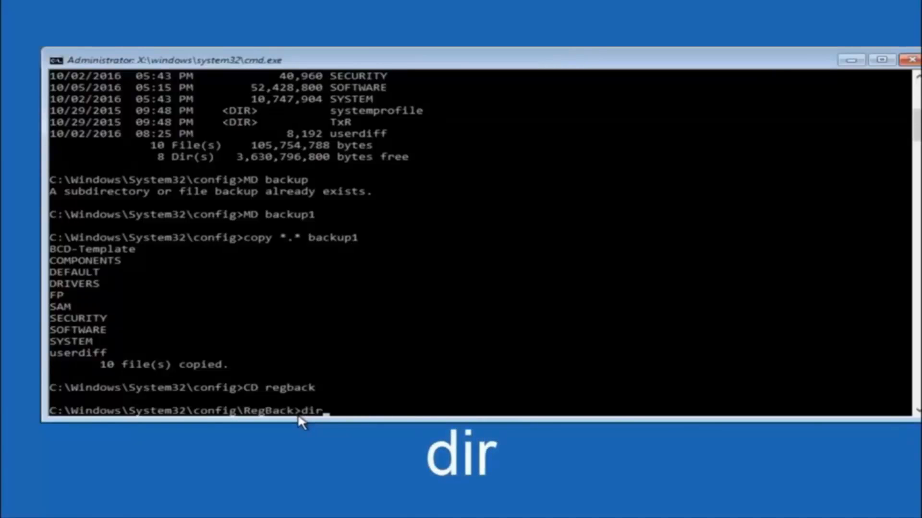
{"action": "key", "text": "Return"}
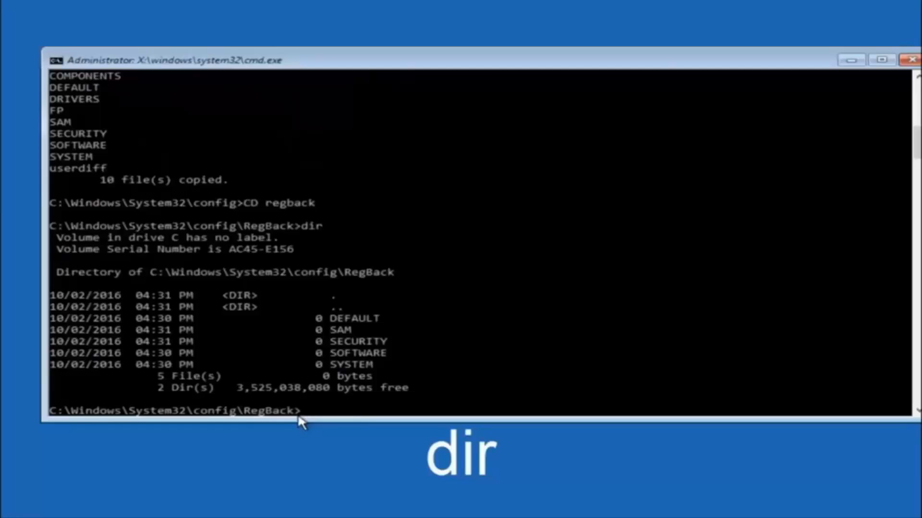
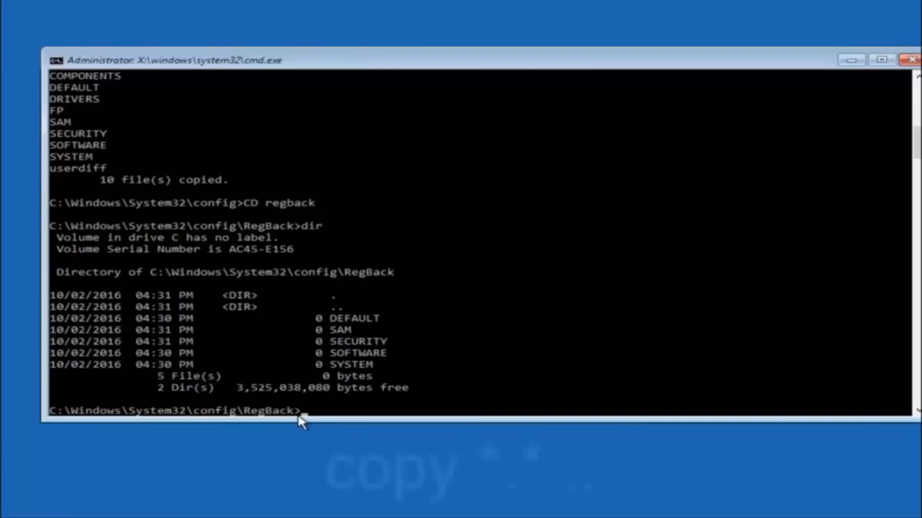
Step: Start entering a copy command at the RegBack prompt to copy the backup registry files into the parent config folder
{"action": "type", "text": "copy"}
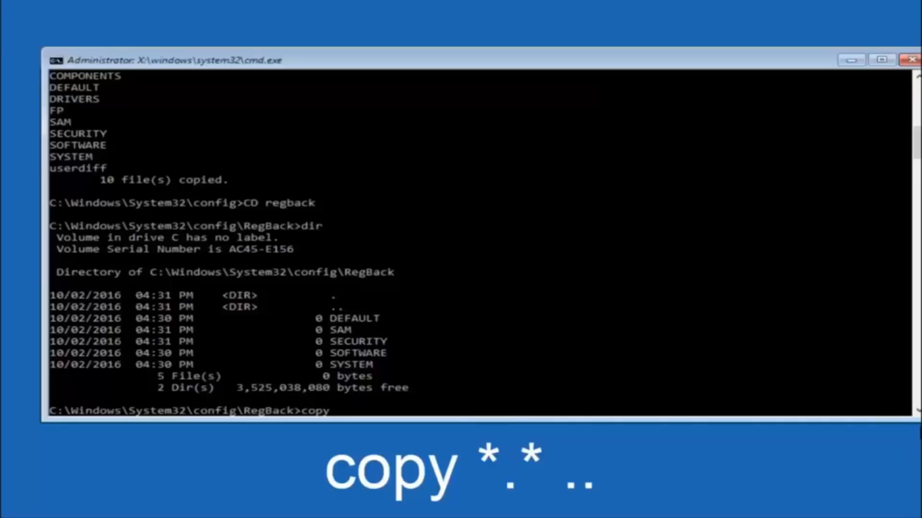
{"action": "left_click", "coordinate": [345, 415]}
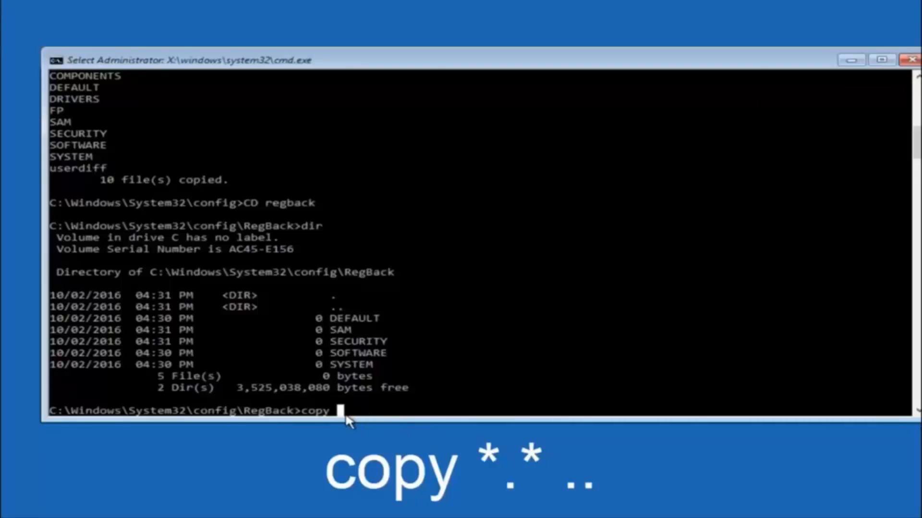
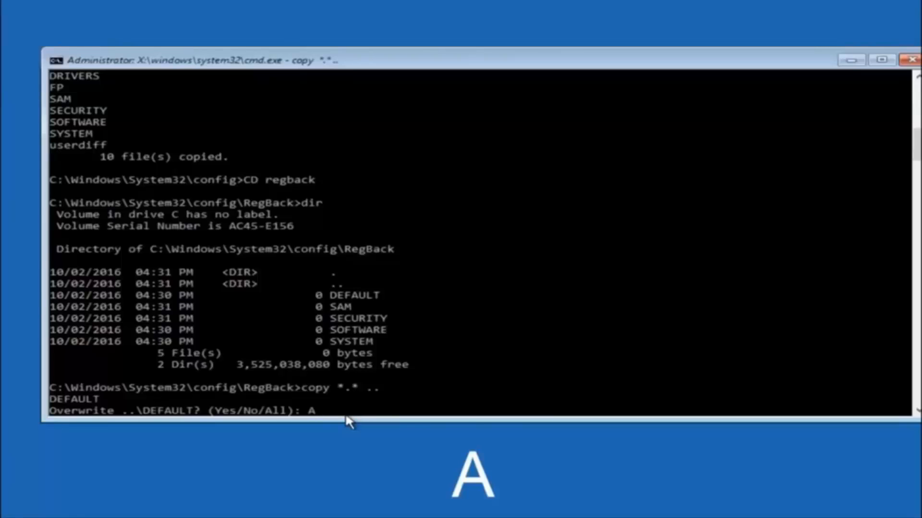
Step: Answer All to the overwrite prompt so every RegBack file replaces the one in the config folder
{"action": "key", "text": "Return"}
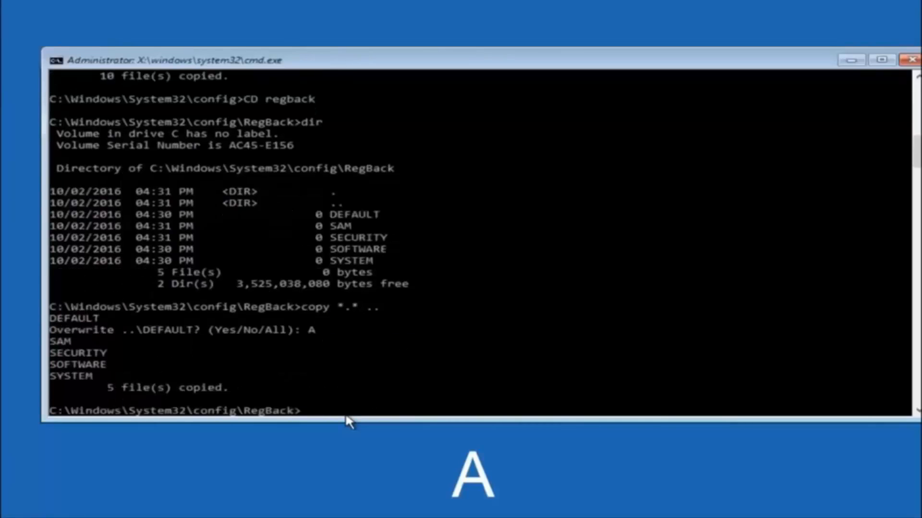